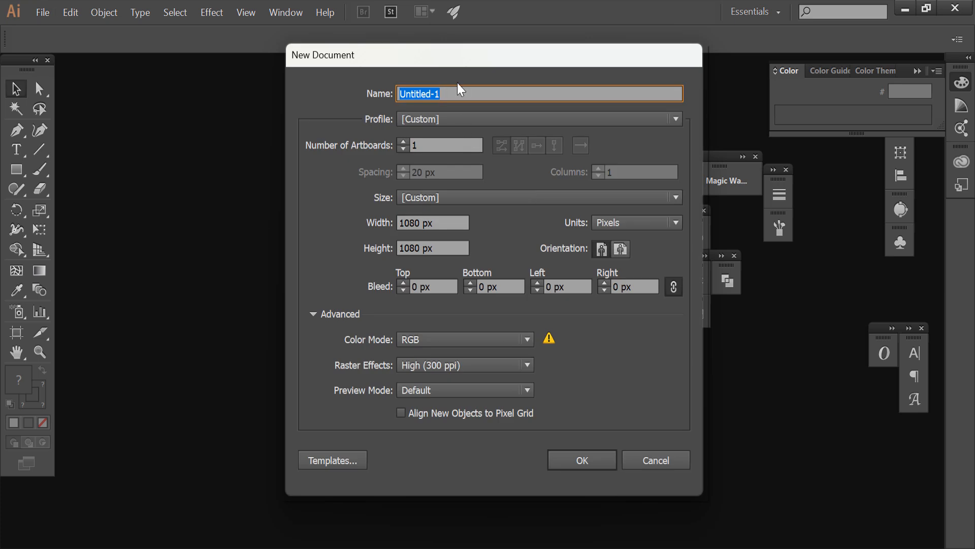
Name the new document Class1 and create it.
{"action": "type", "text": "Class1"}
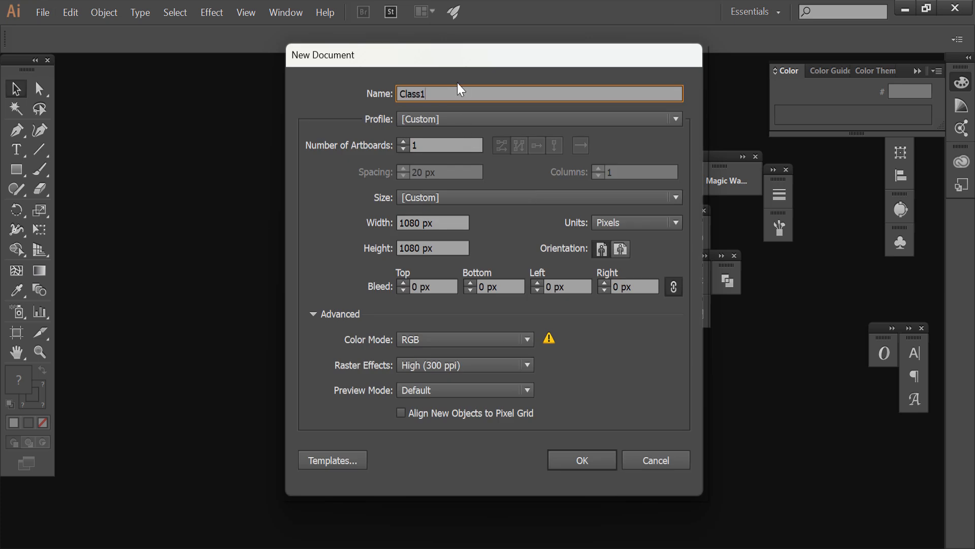
{"action": "left_click", "coordinate": [607, 464]}
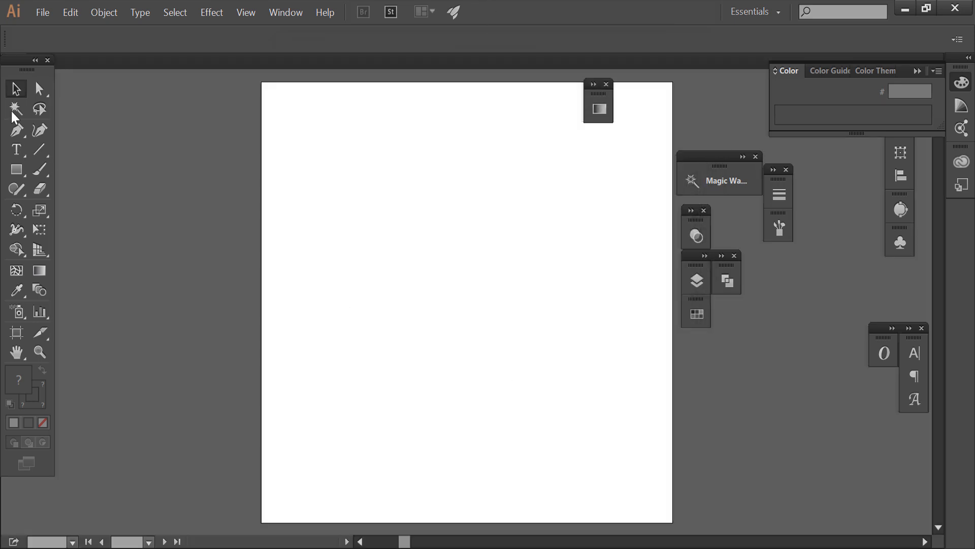
{"action": "left_click", "coordinate": [35, 60]}
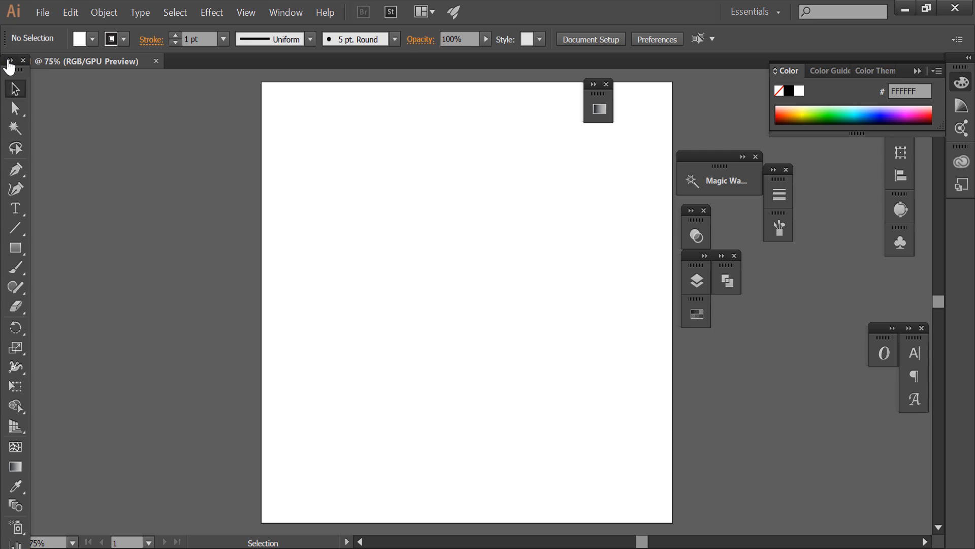
{"action": "left_click", "coordinate": [10, 61]}
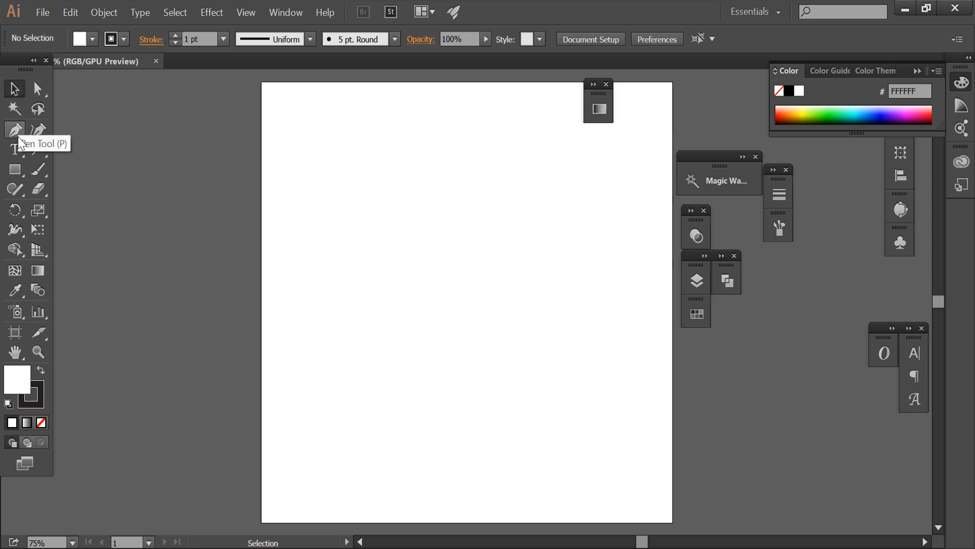
Draw a rectangle about 351 × 300 px in the upper-left area of the artboard.
{"action": "left_click", "coordinate": [18, 171]}
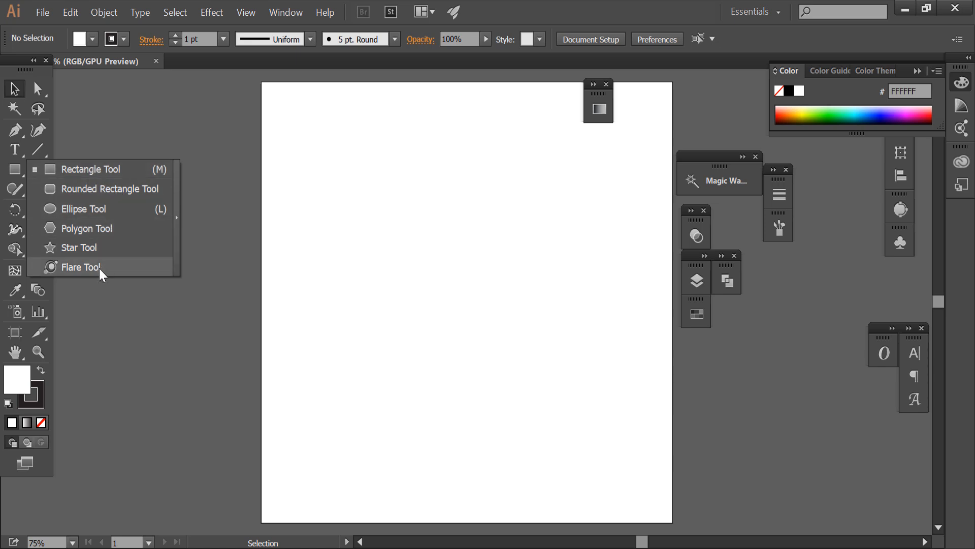
{"action": "left_click", "coordinate": [79, 172]}
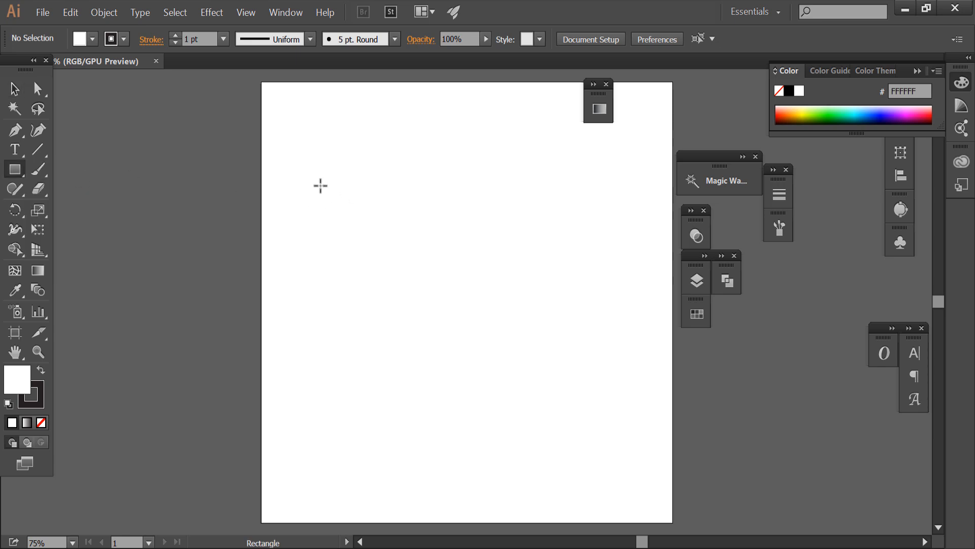
{"action": "left_click_drag", "start_coordinate": [286, 139], "coordinate": [419, 261]}
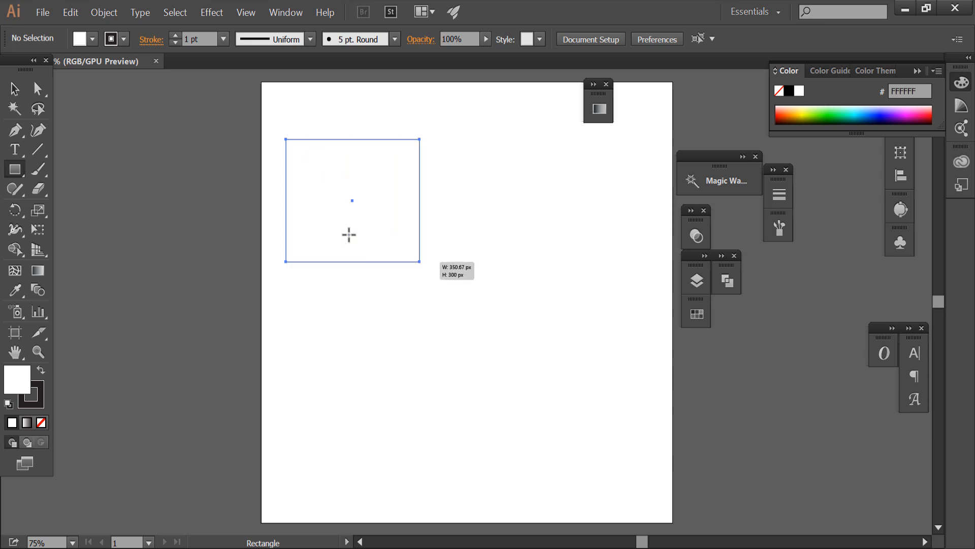
{"action": "left_click", "coordinate": [14, 88]}
{"action": "left_click", "coordinate": [180, 175]}
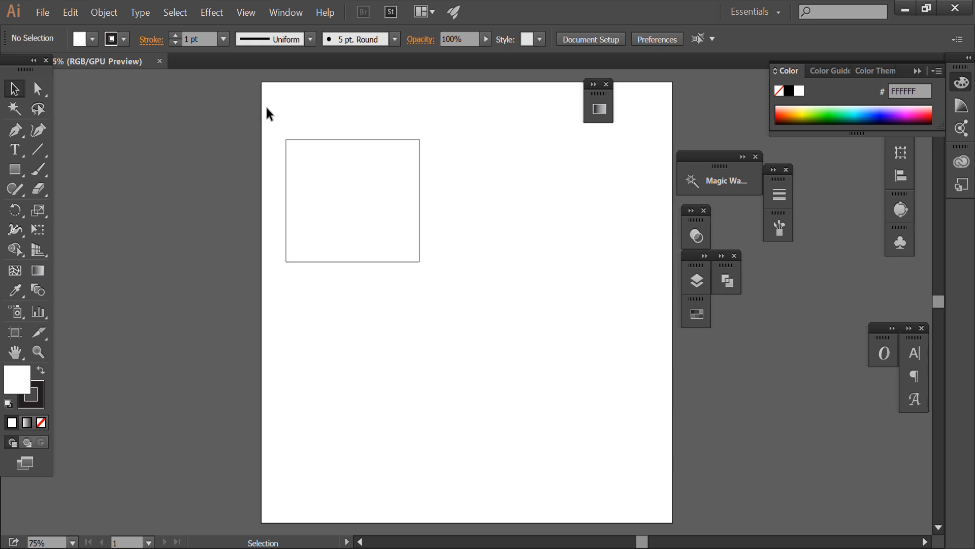
{"action": "left_click_drag", "start_coordinate": [321, 151], "coordinate": [438, 270]}
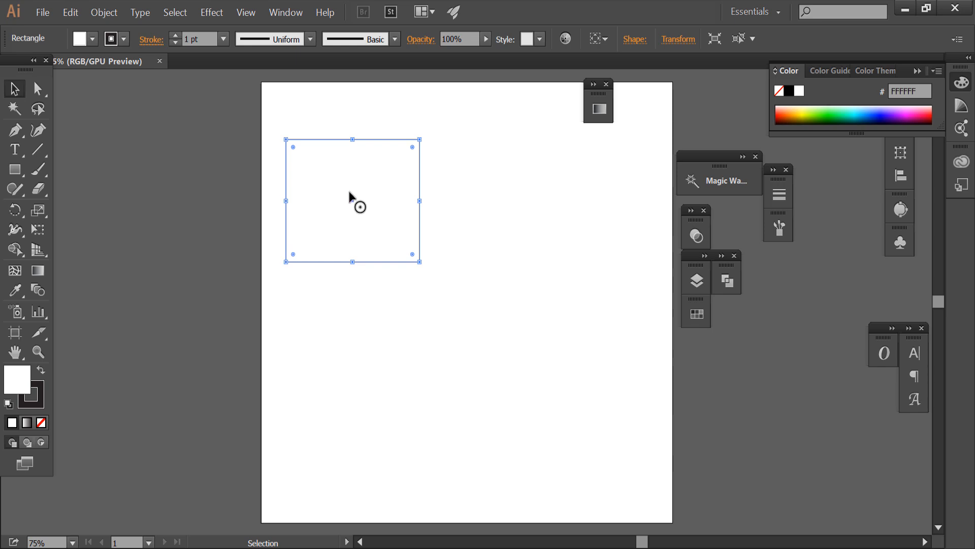
{"action": "left_click", "coordinate": [43, 392]}
{"action": "left_click", "coordinate": [264, 194]}
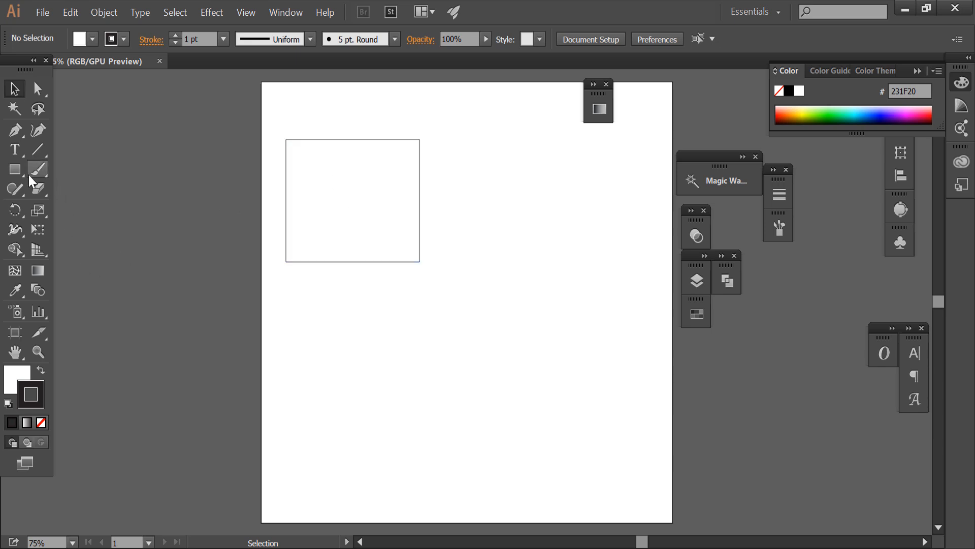
Draw a nearly round ellipse on the artboard, to the right of and slightly below the rectangle.
{"action": "left_click", "coordinate": [16, 168]}
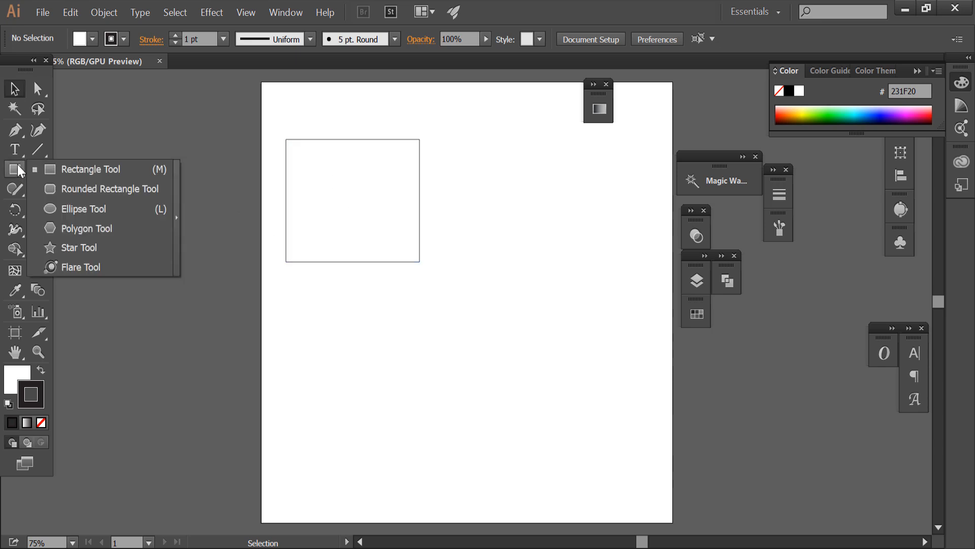
{"action": "left_click", "coordinate": [71, 210]}
{"action": "left_click_drag", "start_coordinate": [460, 208], "coordinate": [580, 335]}
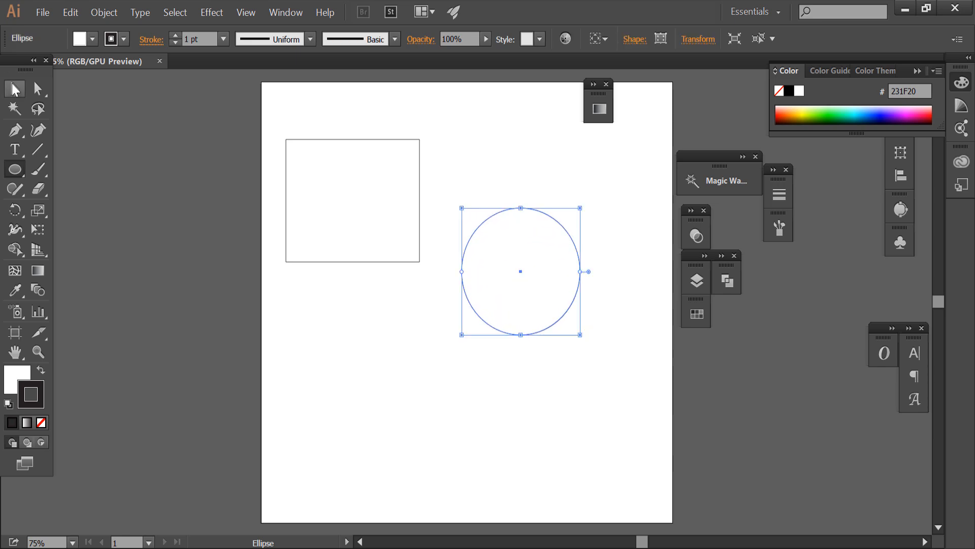
{"action": "left_click", "coordinate": [16, 89]}
Draw a rounded rectangle directly below the first rectangle, slightly narrower and shorter than it.
{"action": "left_click", "coordinate": [11, 169]}
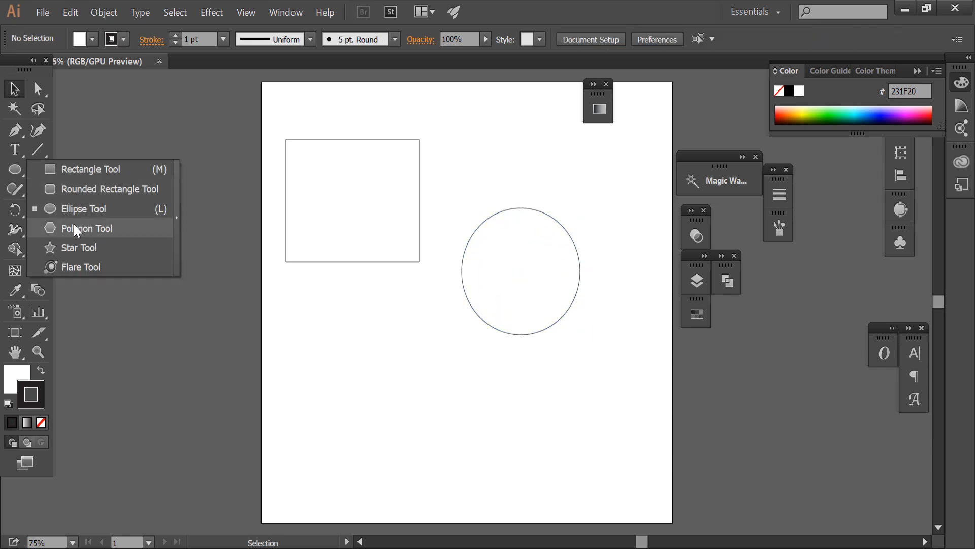
{"action": "left_click", "coordinate": [81, 189]}
{"action": "left_click_drag", "start_coordinate": [286, 305], "coordinate": [406, 390]}
{"action": "left_click", "coordinate": [14, 89]}
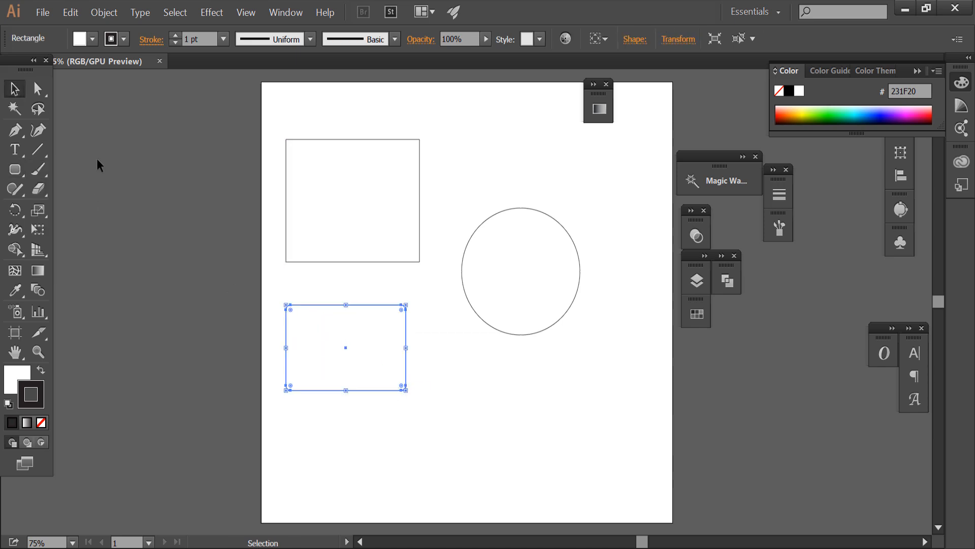
{"action": "left_click", "coordinate": [97, 158]}
Draw an upright five-pointed star below the ellipse, about as wide as the ellipse.
{"action": "left_click", "coordinate": [22, 168]}
{"action": "left_click", "coordinate": [71, 246]}
{"action": "left_click_drag", "start_coordinate": [526, 419], "coordinate": [563, 474]}
{"action": "left_click", "coordinate": [15, 89]}
{"action": "left_click", "coordinate": [245, 142]}
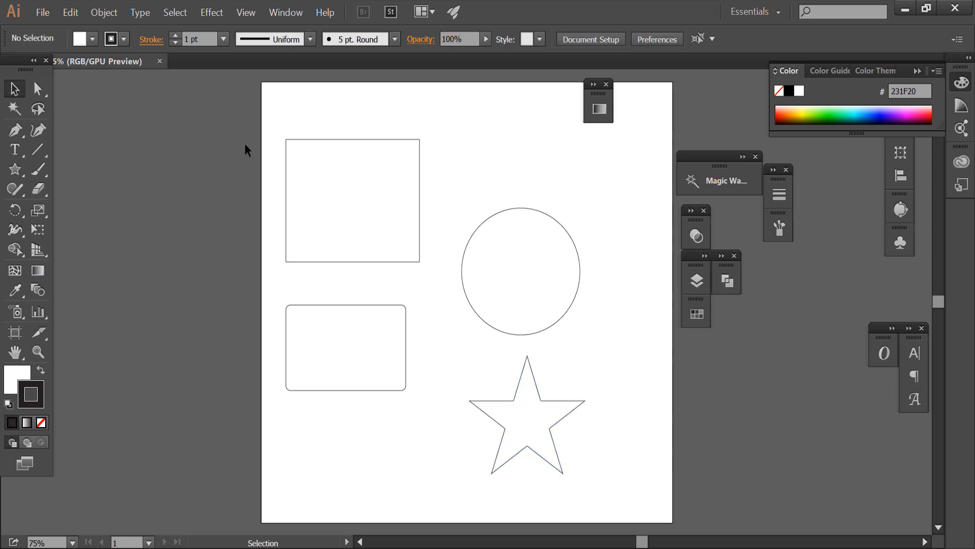
Delete the rectangle, ellipse, rounded rectangle and star together to clear the artboard.
{"action": "left_click_drag", "start_coordinate": [276, 165], "coordinate": [571, 408]}
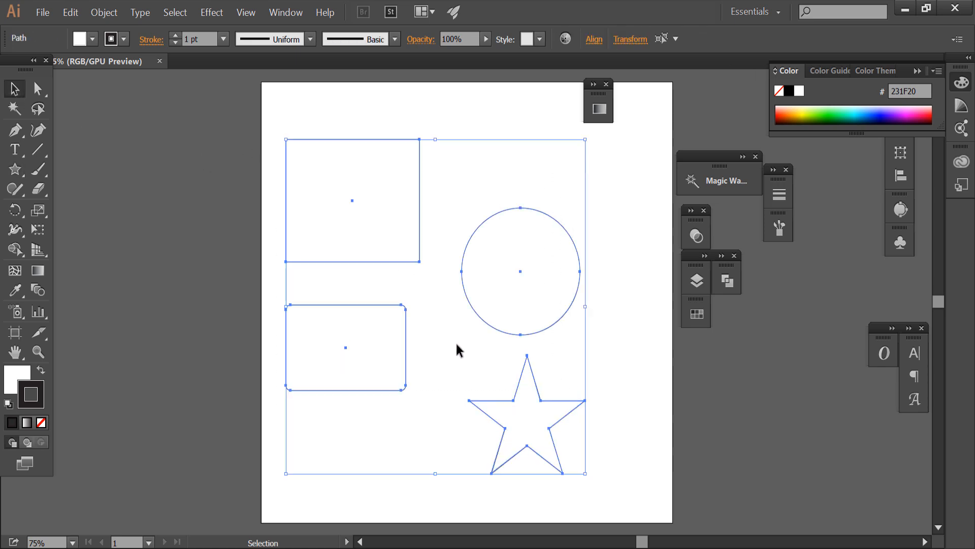
{"action": "key", "text": "Delete"}
Draw a circle about 379 px in diameter near the centre of the artboard.
{"action": "left_click", "coordinate": [19, 170]}
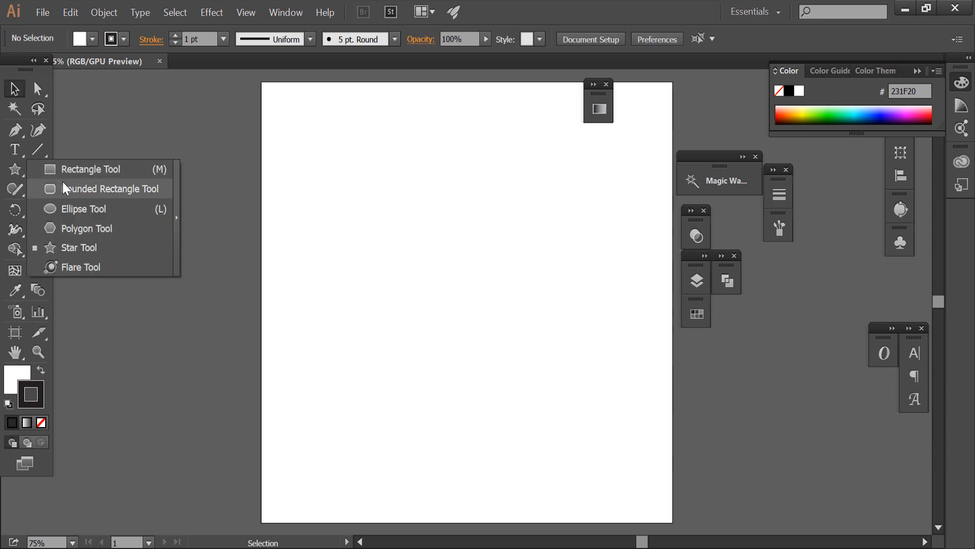
{"action": "left_click", "coordinate": [79, 209]}
{"action": "left_click_drag", "start_coordinate": [446, 296], "coordinate": [512, 375]}
{"action": "left_click", "coordinate": [15, 89]}
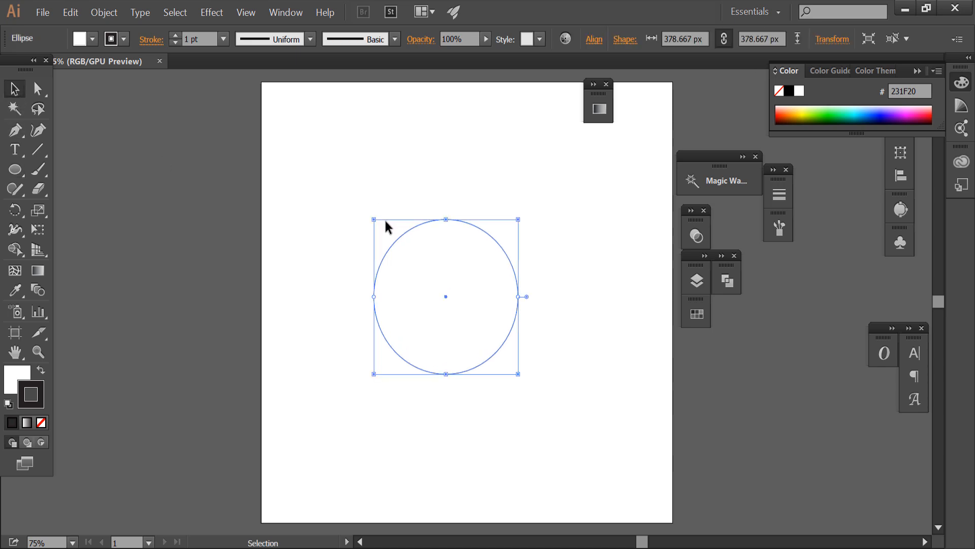
{"action": "left_click", "coordinate": [377, 184]}
Fill the circle with orange, colour F95B15.
{"action": "left_click", "coordinate": [478, 285]}
{"action": "left_click", "coordinate": [28, 385]}
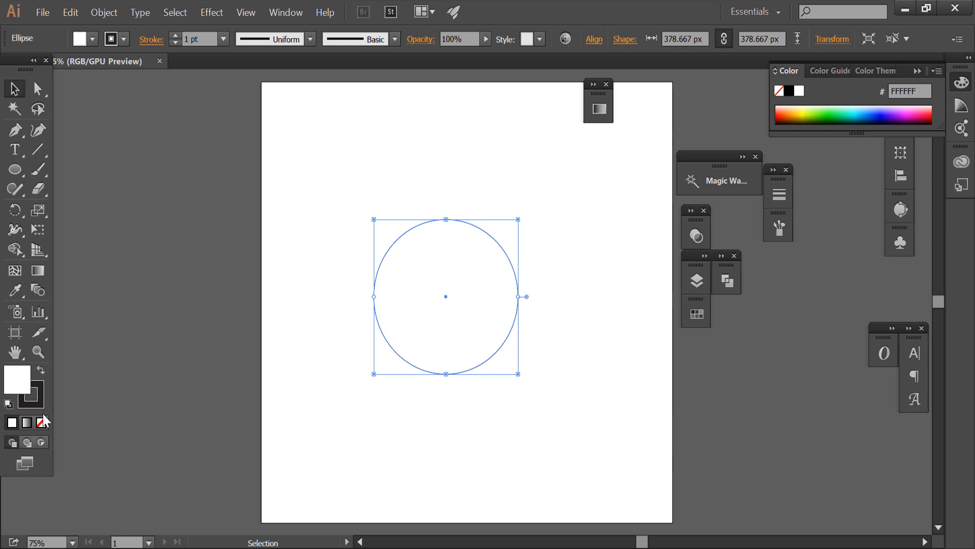
{"action": "double_click", "coordinate": [23, 376]}
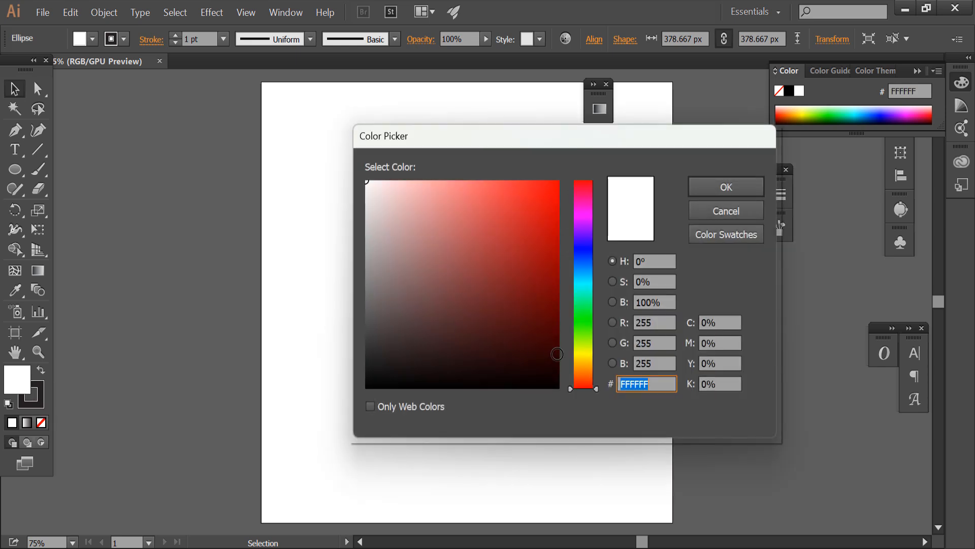
{"action": "left_click", "coordinate": [584, 377]}
{"action": "left_click", "coordinate": [544, 184]}
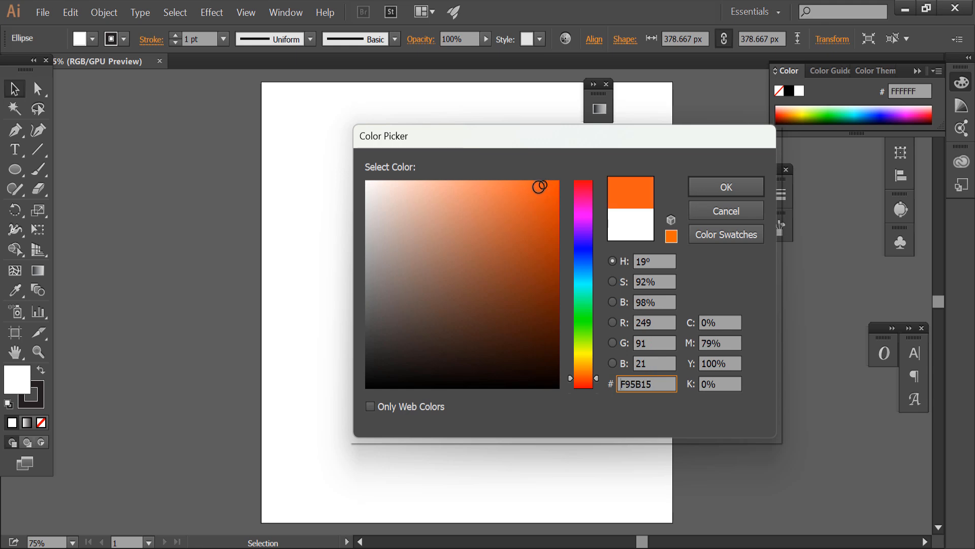
{"action": "left_click", "coordinate": [702, 186]}
{"action": "left_click", "coordinate": [547, 190]}
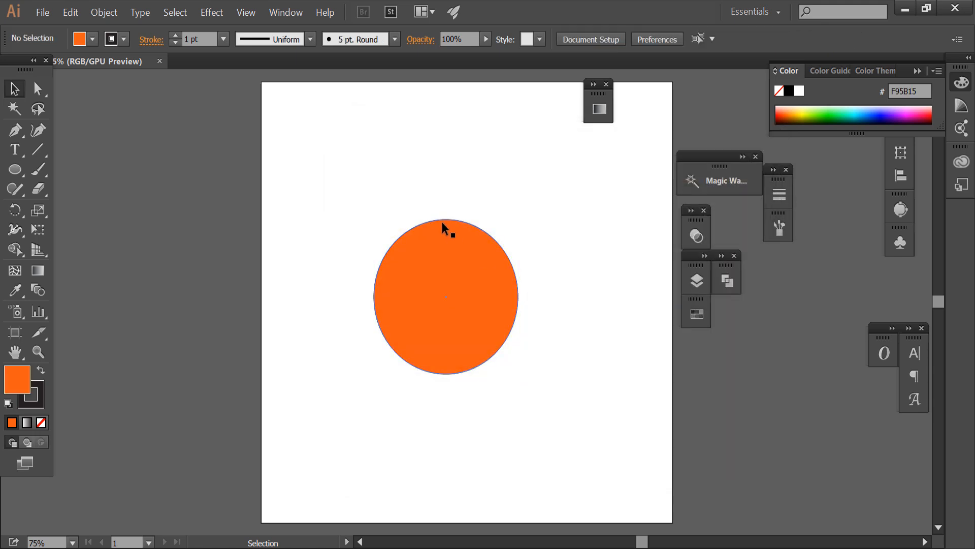
Remove the dark outline from the orange circle by setting its stroke to none.
{"action": "scroll", "coordinate": [437, 221], "scroll_direction": "up", "scroll_amount": 8}
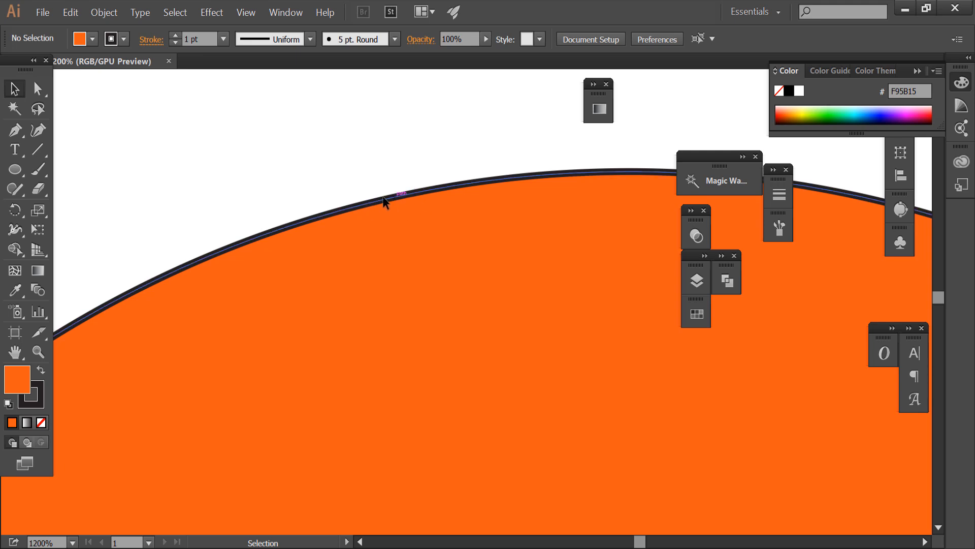
{"action": "scroll", "coordinate": [388, 218], "scroll_direction": "down", "scroll_amount": 4}
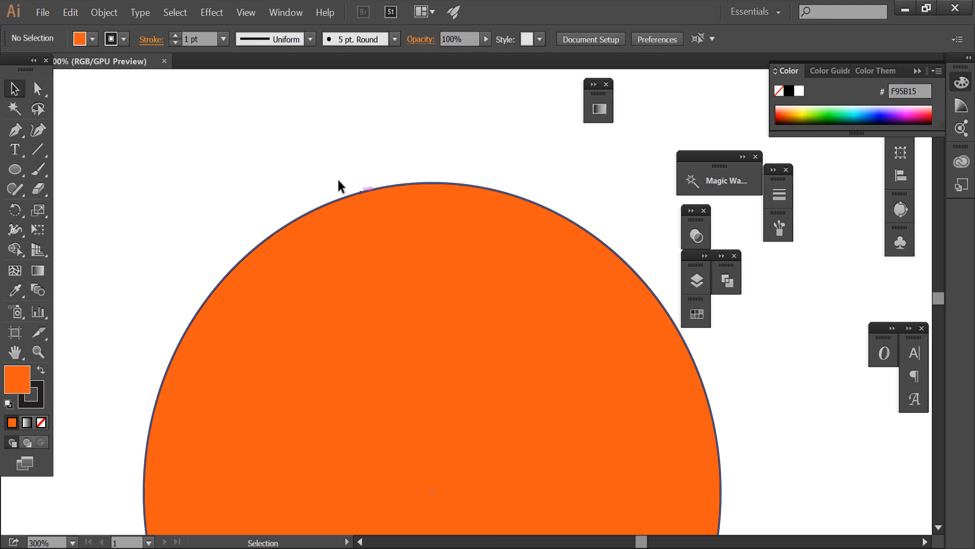
{"action": "left_click_drag", "start_coordinate": [226, 132], "coordinate": [438, 289]}
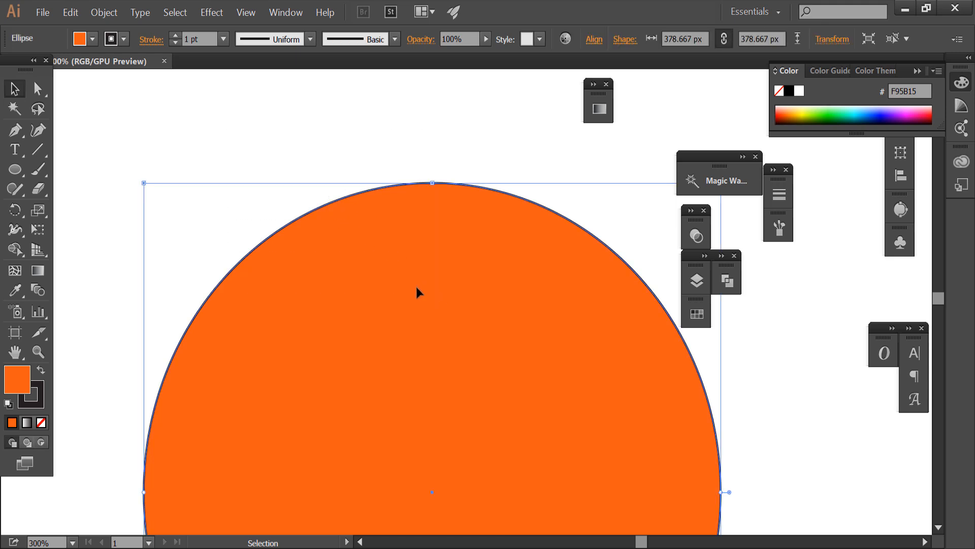
{"action": "left_click", "coordinate": [38, 391]}
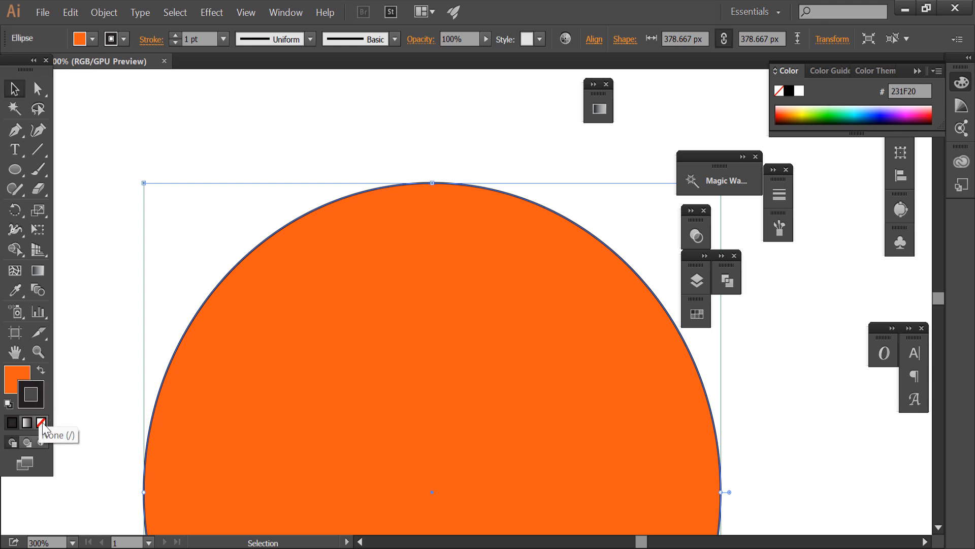
{"action": "left_click", "coordinate": [42, 425]}
{"action": "left_click", "coordinate": [23, 379]}
{"action": "left_click", "coordinate": [427, 168]}
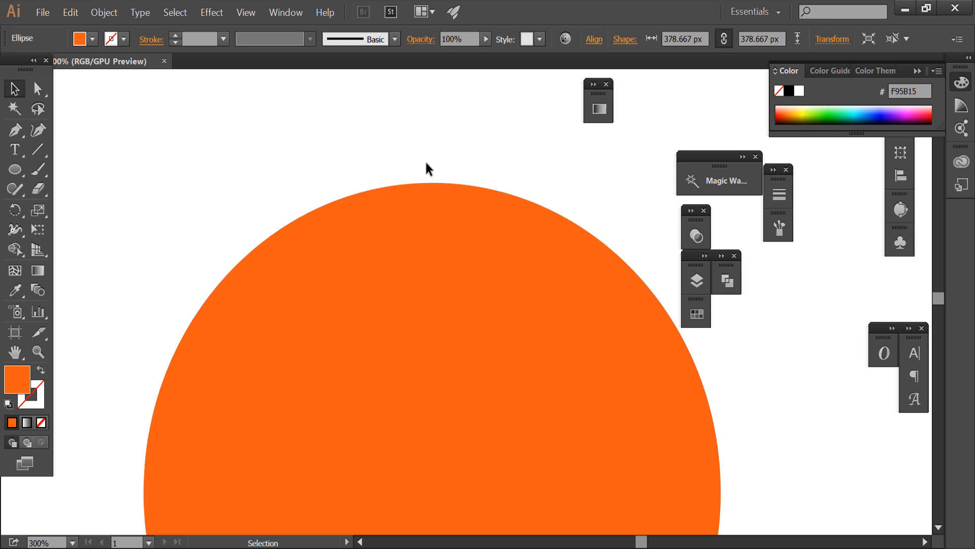
{"action": "key", "text": "ctrl+1"}
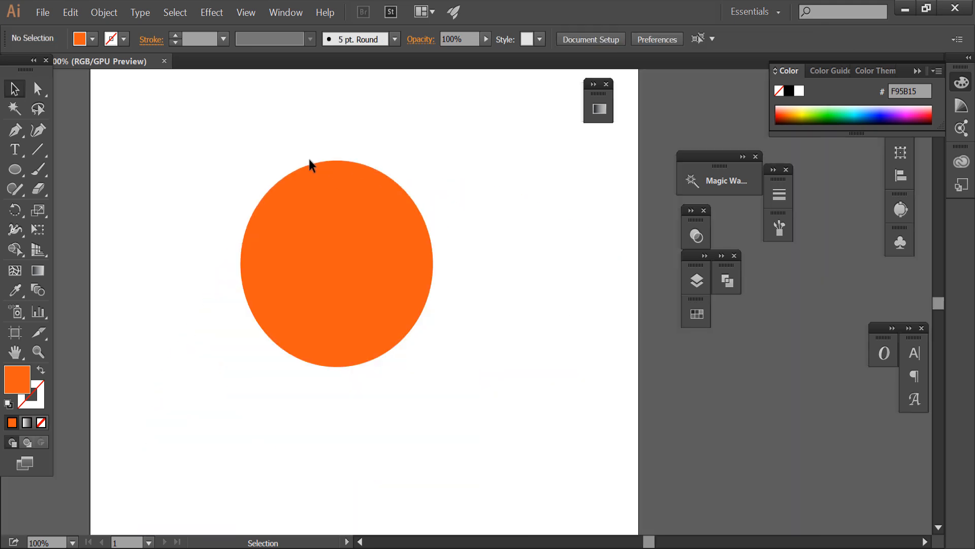
Draw a tiny circle in the upper-right part of the orange circle and fill it with white sampled from the artboard.
{"action": "scroll", "coordinate": [309, 159], "scroll_direction": "up", "scroll_amount": 1}
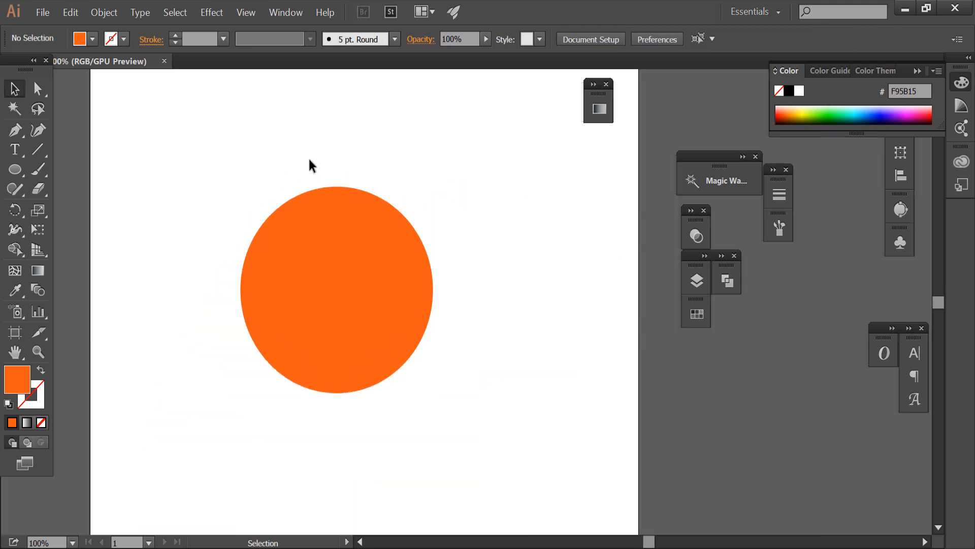
{"action": "left_click", "coordinate": [14, 169]}
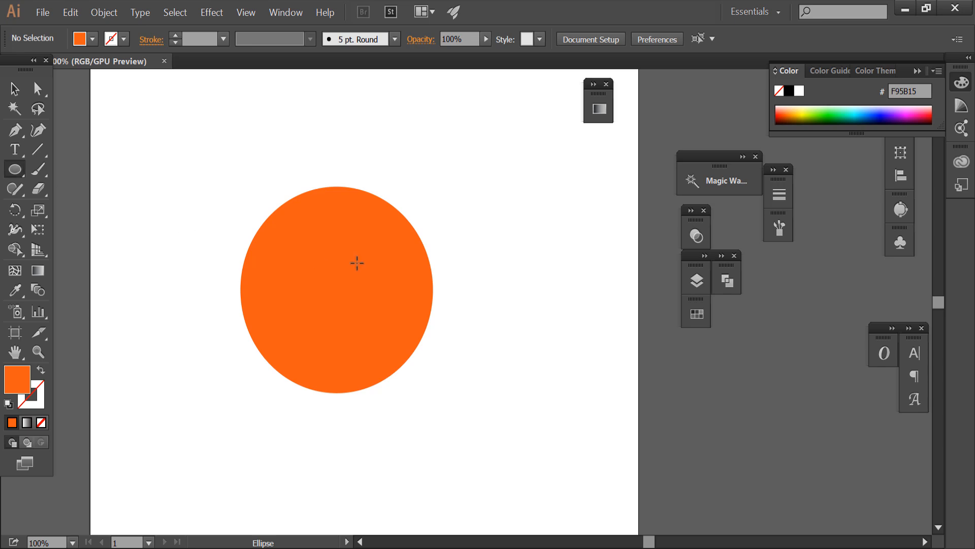
{"action": "left_click_drag", "start_coordinate": [358, 235], "coordinate": [371, 250]}
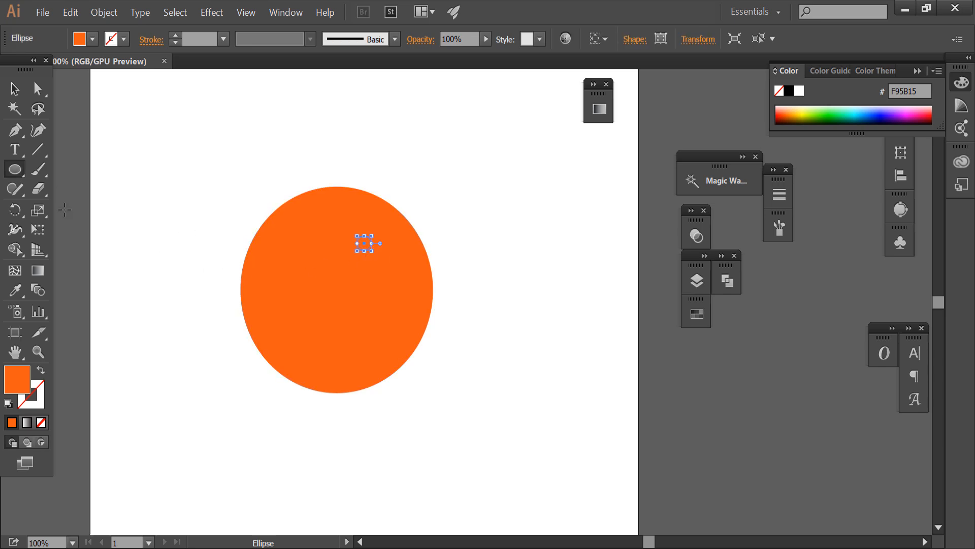
{"action": "left_click", "coordinate": [16, 288]}
{"action": "left_click", "coordinate": [199, 195]}
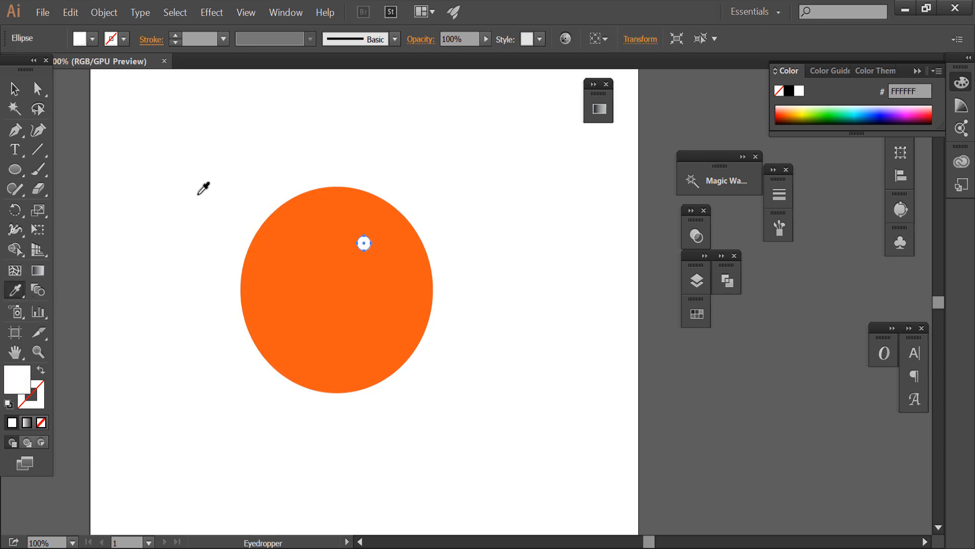
{"action": "left_click", "coordinate": [21, 88]}
{"action": "left_click", "coordinate": [178, 158]}
Duplicate the tiny white circle twice, placing the copies to its right and below to form a triangular cluster.
{"action": "mouse_move", "coordinate": [368, 241]}
{"action": "left_mouse_down"}
{"action": "mouse_move", "coordinate": [377, 263]}
{"action": "mouse_move", "coordinate": [384, 237]}
{"action": "left_mouse_up"}
{"action": "left_click", "coordinate": [457, 201]}
{"action": "left_click", "coordinate": [471, 213]}
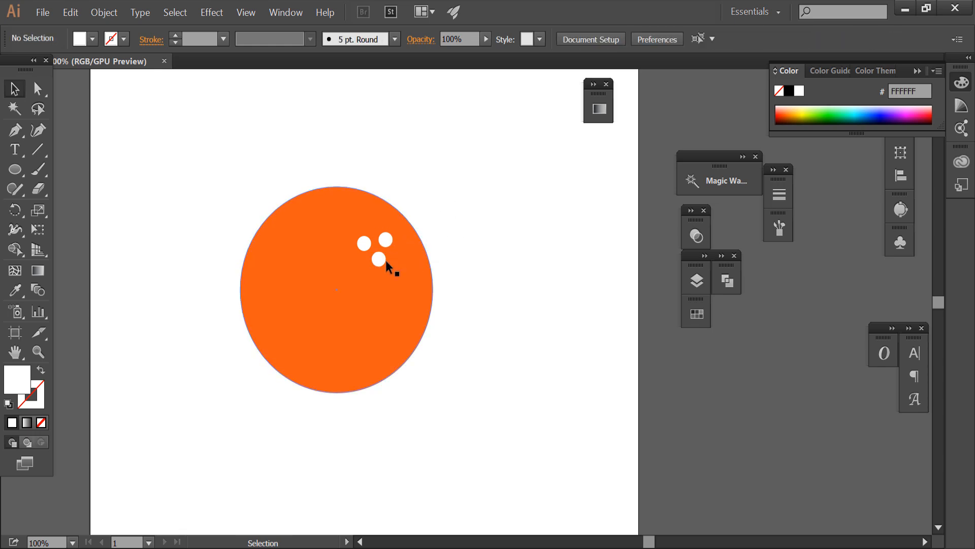
Draw a circle about 176 px in diameter on the empty artboard, above and left of the orange circle.
{"action": "left_click", "coordinate": [15, 169]}
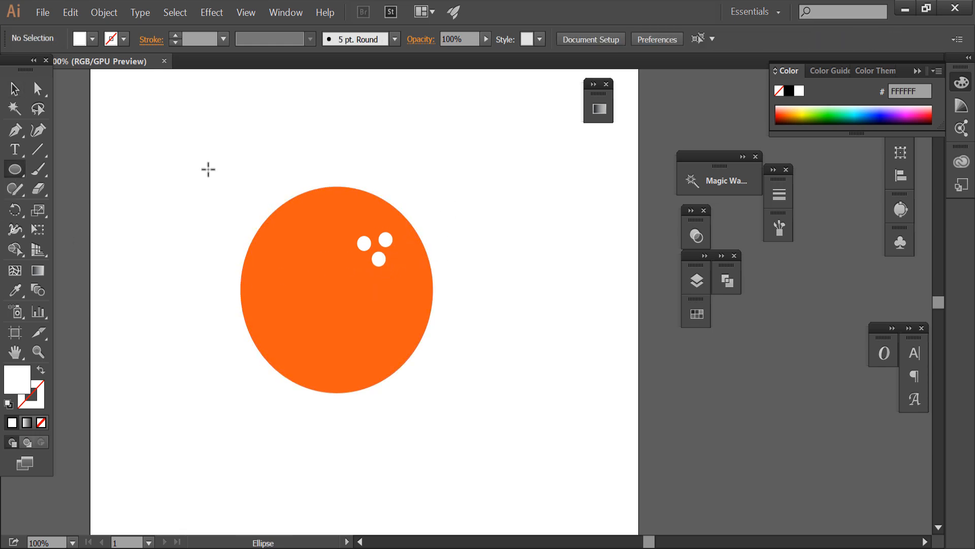
{"action": "left_click", "coordinate": [23, 171]}
{"action": "left_click", "coordinate": [78, 201]}
{"action": "left_click_drag", "start_coordinate": [213, 146], "coordinate": [238, 192]}
{"action": "left_click", "coordinate": [13, 89]}
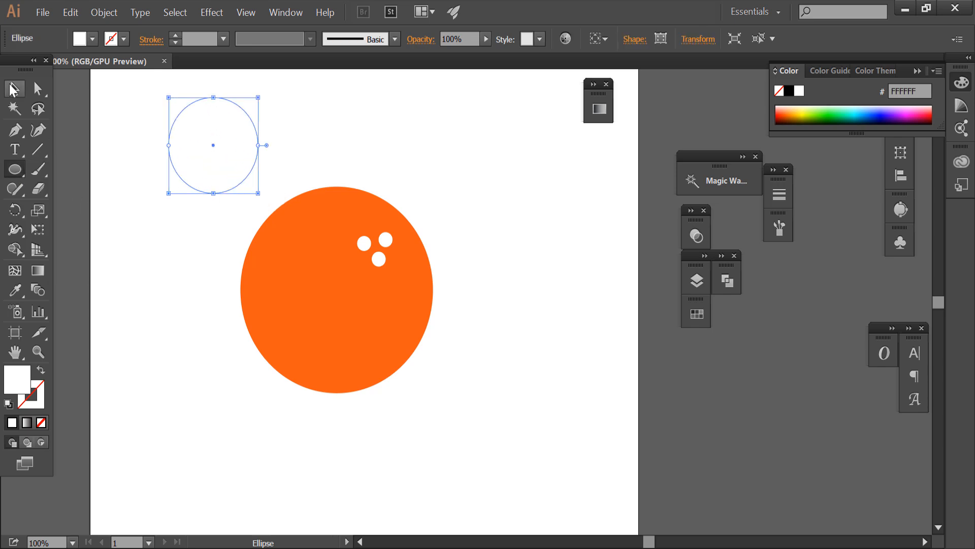
Fill the small circle above the orange ball with dark green, hex 097213.
{"action": "double_click", "coordinate": [17, 379]}
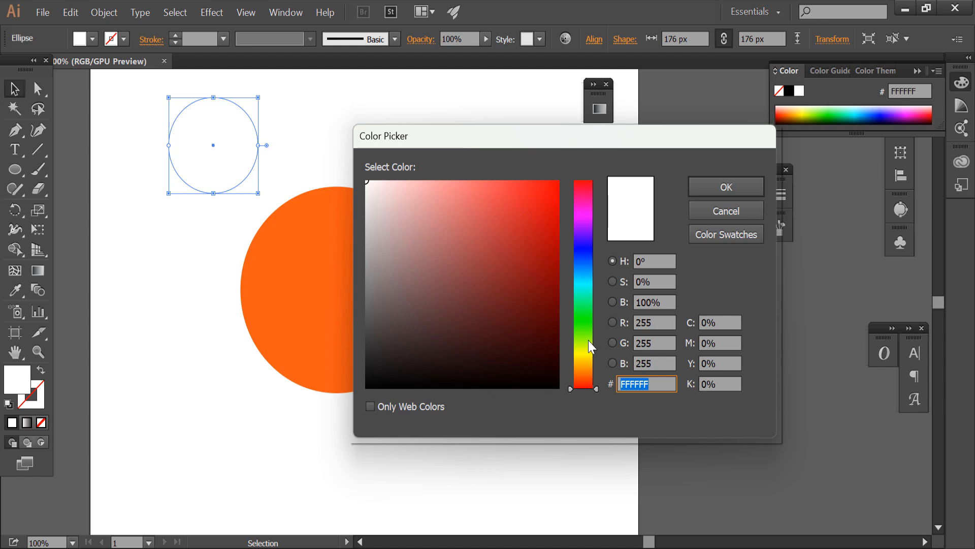
{"action": "left_click_drag", "start_coordinate": [595, 385], "coordinate": [585, 315]}
{"action": "left_click_drag", "start_coordinate": [551, 215], "coordinate": [542, 294]}
{"action": "left_click", "coordinate": [726, 186]}
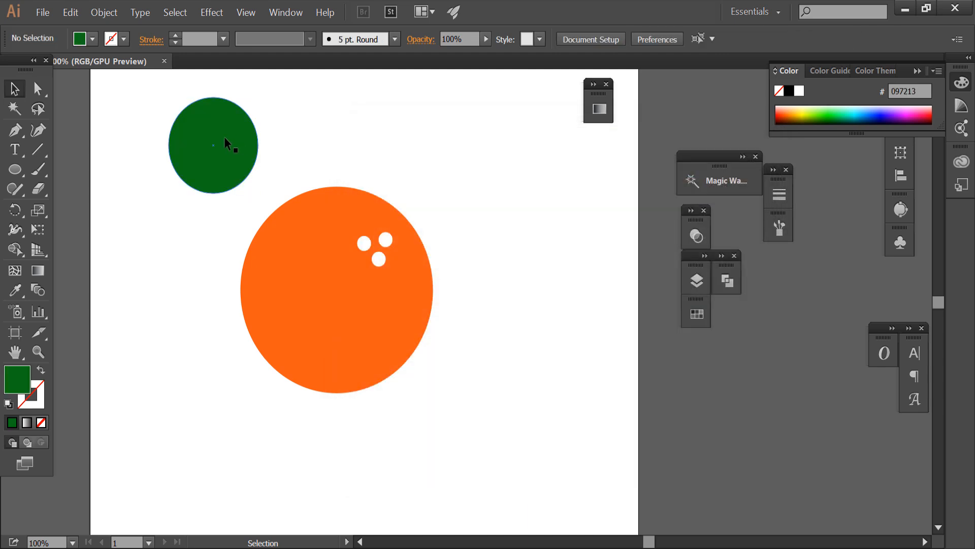
Duplicate the green circle sideways so the two overlap, and remove both outer parts with Shape Builder, keeping the leaf-shaped overlap.
{"action": "left_click_drag", "start_coordinate": [224, 136], "coordinate": [279, 148]}
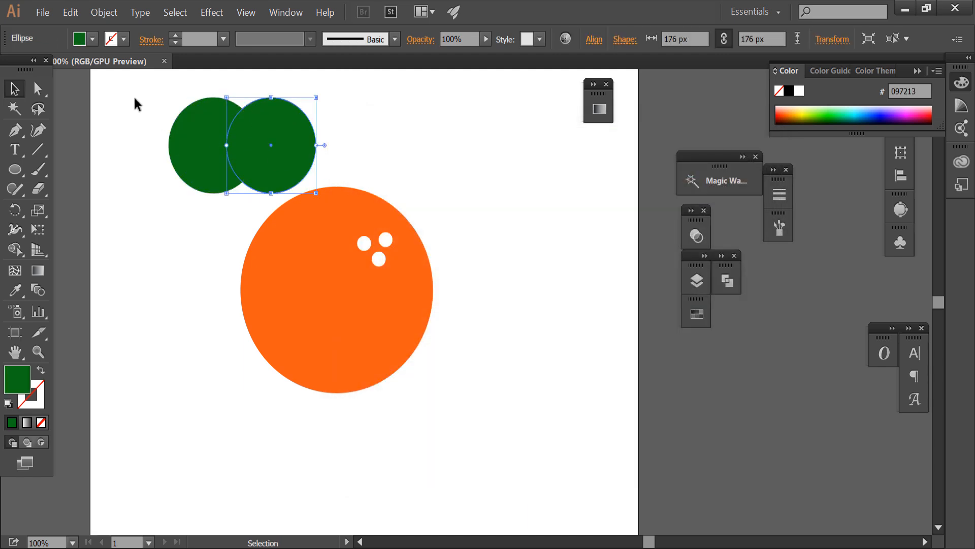
{"action": "left_click_drag", "start_coordinate": [135, 98], "coordinate": [259, 193]}
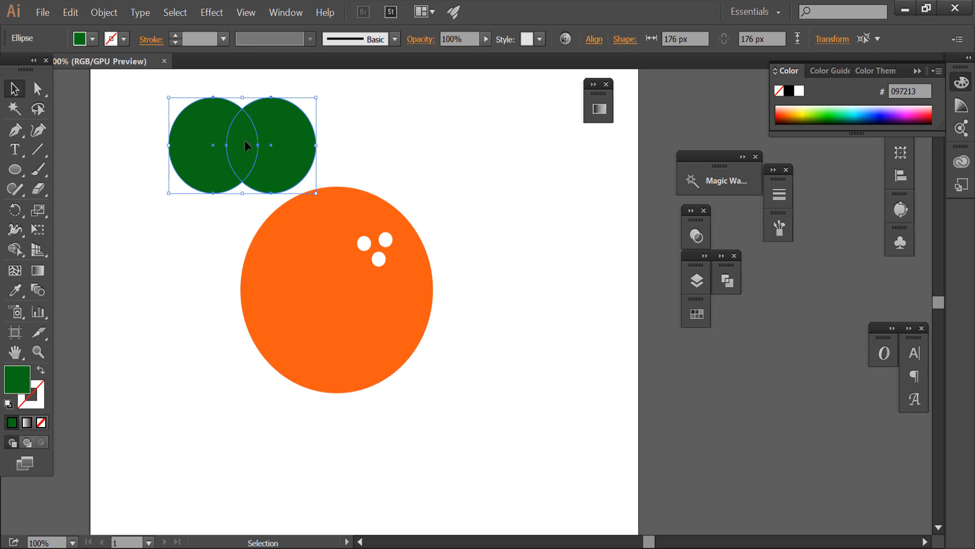
{"action": "left_click", "coordinate": [18, 247]}
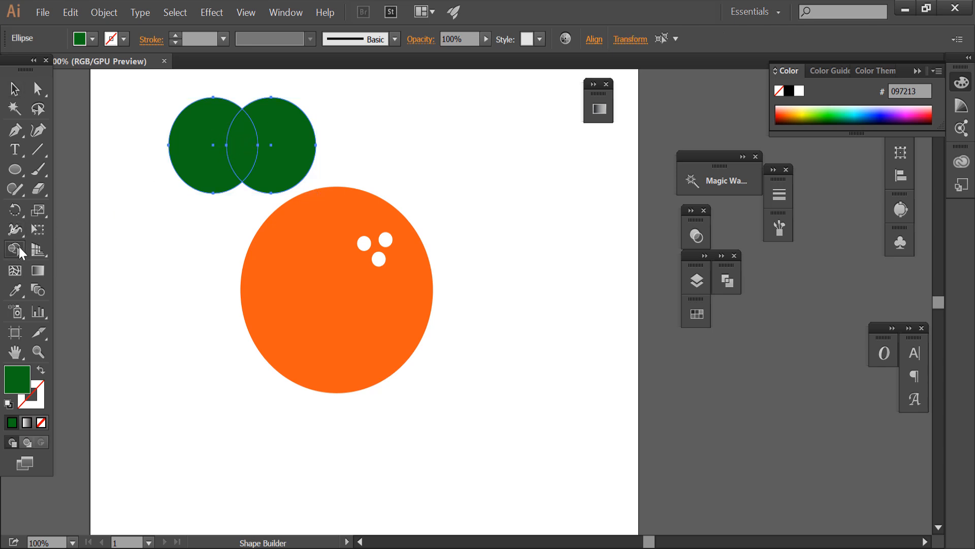
{"action": "left_click", "coordinate": [190, 170], "text": "alt"}
{"action": "left_click", "coordinate": [277, 176], "text": "alt"}
{"action": "left_click", "coordinate": [15, 88]}
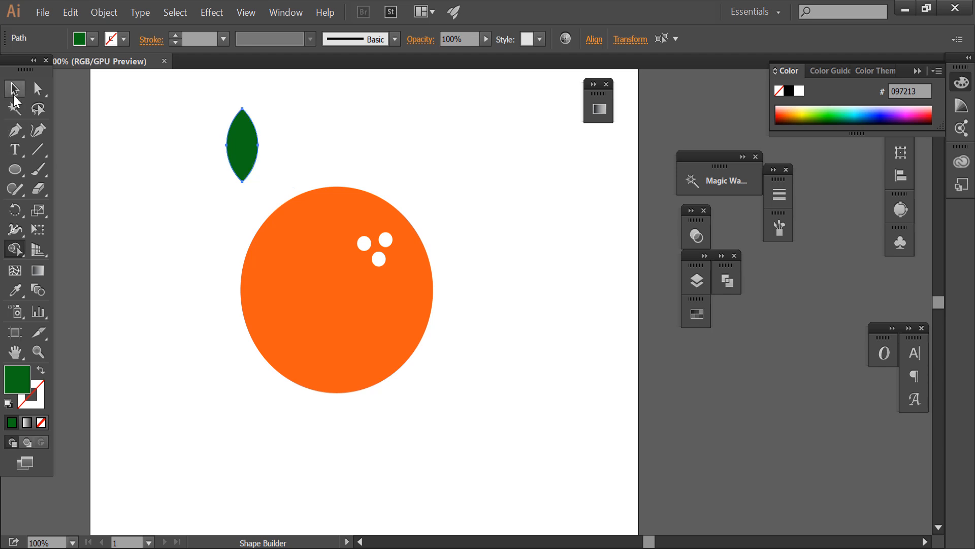
Duplicate the leaf and rotate the two leaves outward in opposite directions, placing them side by side above the orange ball.
{"action": "left_click", "coordinate": [178, 191]}
{"action": "left_click_drag", "start_coordinate": [250, 166], "coordinate": [314, 189]}
{"action": "left_click", "coordinate": [343, 166]}
{"action": "left_click", "coordinate": [241, 170]}
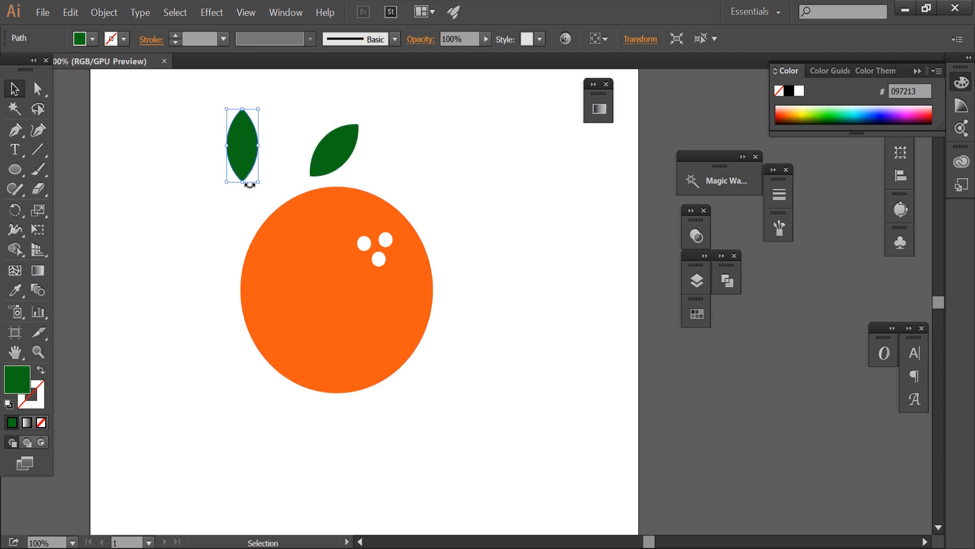
{"action": "left_click_drag", "start_coordinate": [246, 187], "coordinate": [304, 186]}
{"action": "left_click", "coordinate": [332, 149], "text": "shift"}
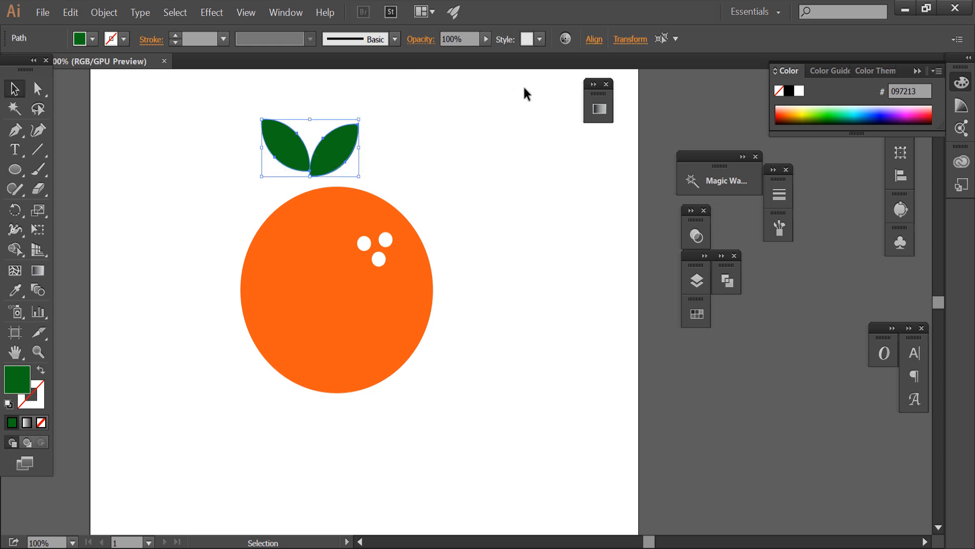
Align the lower tips of the two leaves and seat the pair on the top centre of the orange ball.
{"action": "scroll", "coordinate": [295, 148], "scroll_direction": "up", "scroll_amount": 3}
{"action": "left_click", "coordinate": [298, 279]}
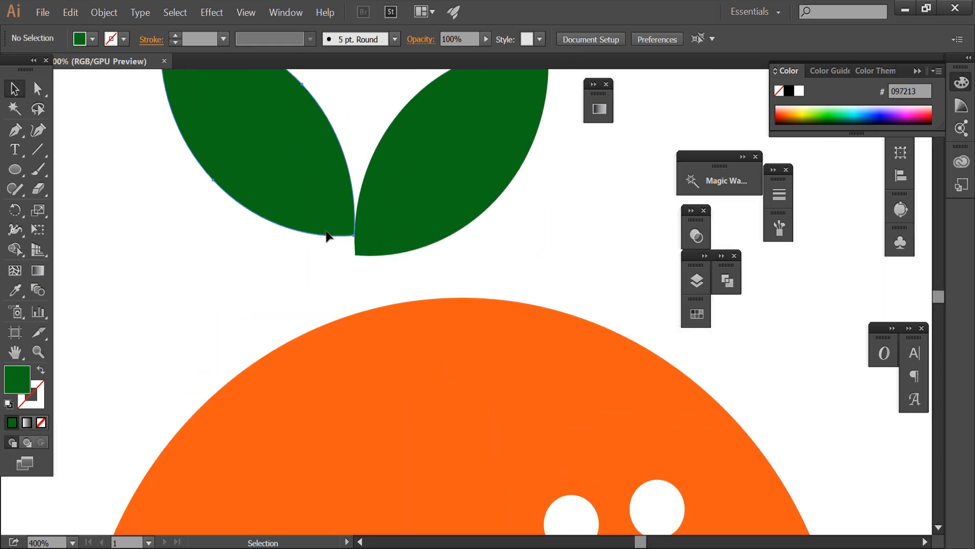
{"action": "left_click_drag", "start_coordinate": [384, 222], "coordinate": [478, 273]}
{"action": "scroll", "coordinate": [302, 233], "scroll_direction": "down", "scroll_amount": 3}
{"action": "left_click", "coordinate": [359, 169]}
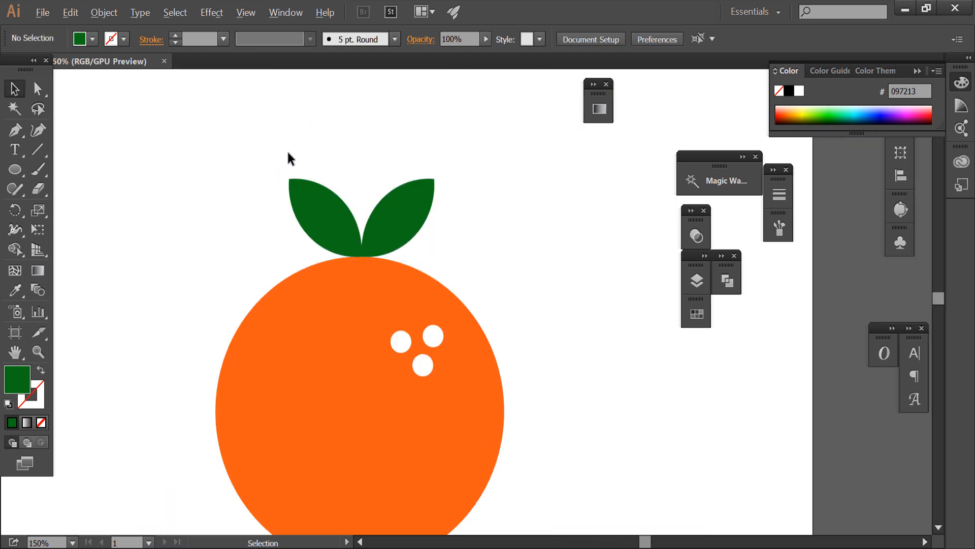
Recolour the left leaf with a slightly lighter green, hex 087F10.
{"action": "scroll", "coordinate": [288, 151], "scroll_direction": "down", "scroll_amount": 1}
{"action": "left_click", "coordinate": [304, 191]}
{"action": "double_click", "coordinate": [17, 381]}
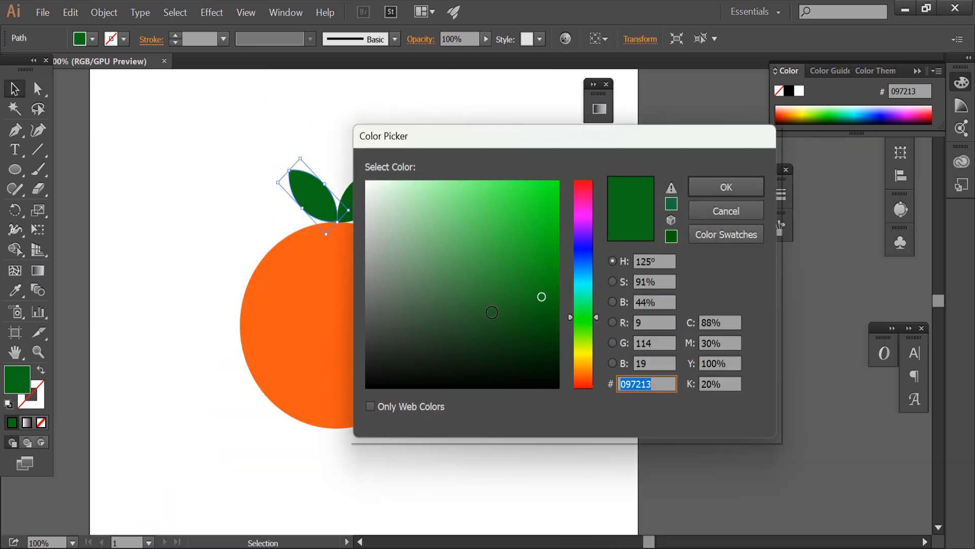
{"action": "left_click", "coordinate": [548, 284]}
{"action": "left_click", "coordinate": [710, 187]}
{"action": "left_click", "coordinate": [401, 179]}
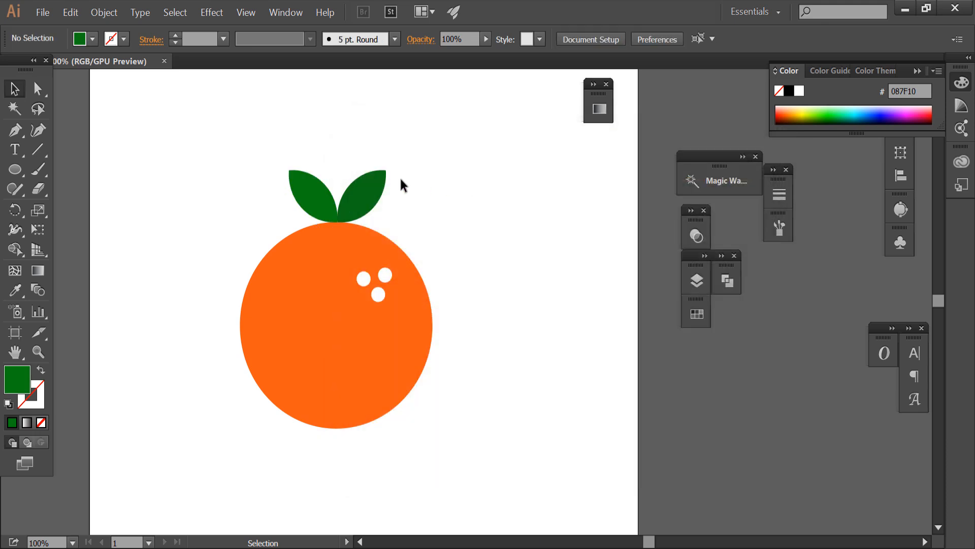
Select the whole orange illustration with its leaves and move it closer to the centre of the artboard.
{"action": "scroll", "coordinate": [401, 179], "scroll_direction": "down", "scroll_amount": 2}
{"action": "scroll", "coordinate": [431, 205], "scroll_direction": "up", "scroll_amount": 1}
{"action": "left_click_drag", "start_coordinate": [306, 156], "coordinate": [442, 355]}
{"action": "left_click_drag", "start_coordinate": [373, 286], "coordinate": [386, 301]}
{"action": "left_click", "coordinate": [391, 350]}
{"action": "scroll", "coordinate": [391, 356], "scroll_direction": "up", "scroll_amount": 1}
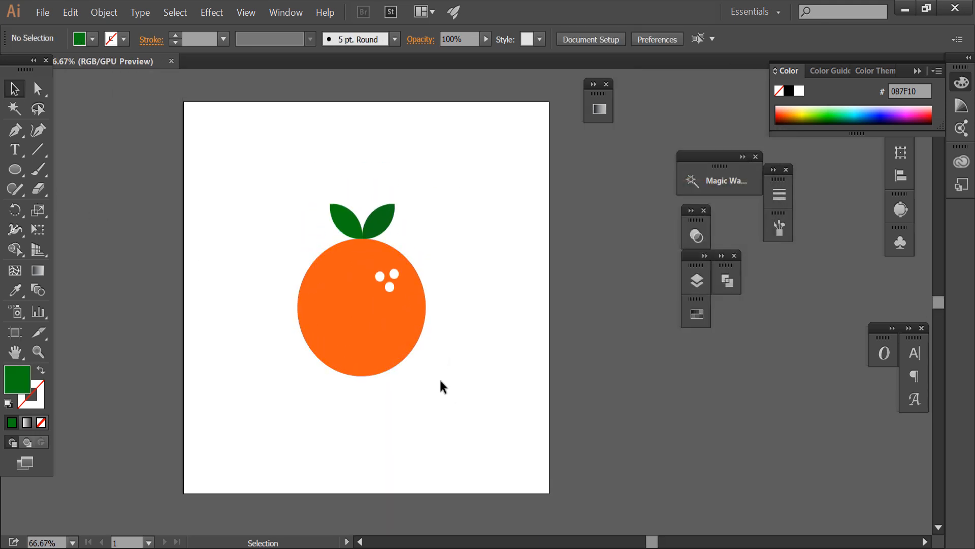